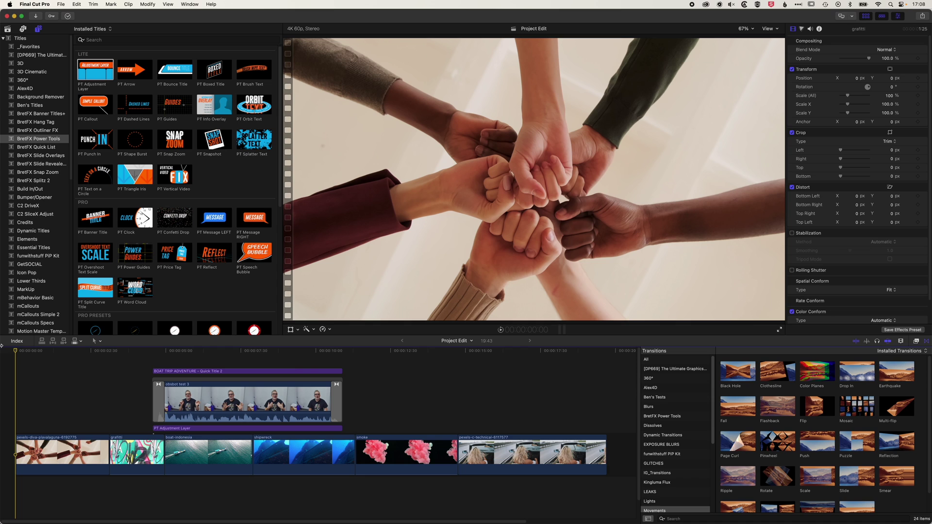
# Preview the footage and select the grafitti, boat-indonesia and shipwreck clips to inspect them
pyautogui.moveTo(21, 351); pyautogui.dragTo(170, 356)
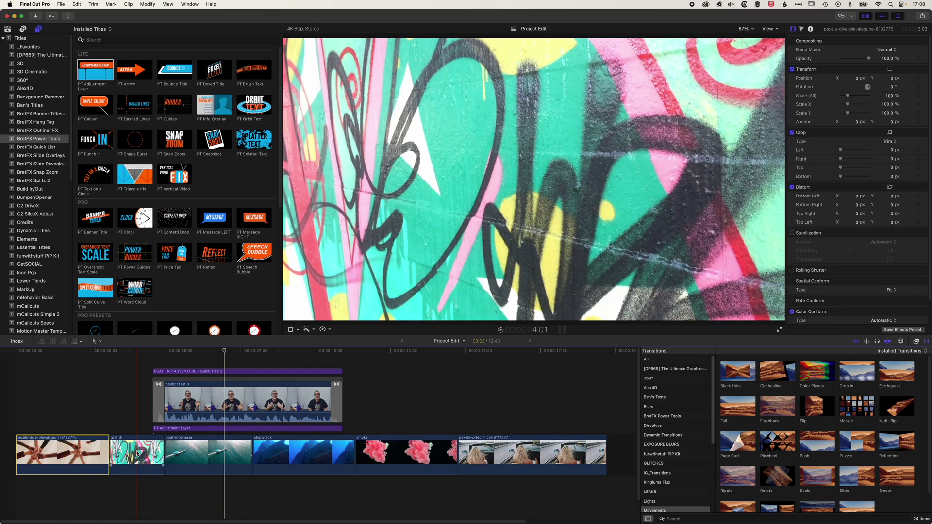
pyautogui.click(137, 453)
pyautogui.click(209, 453)
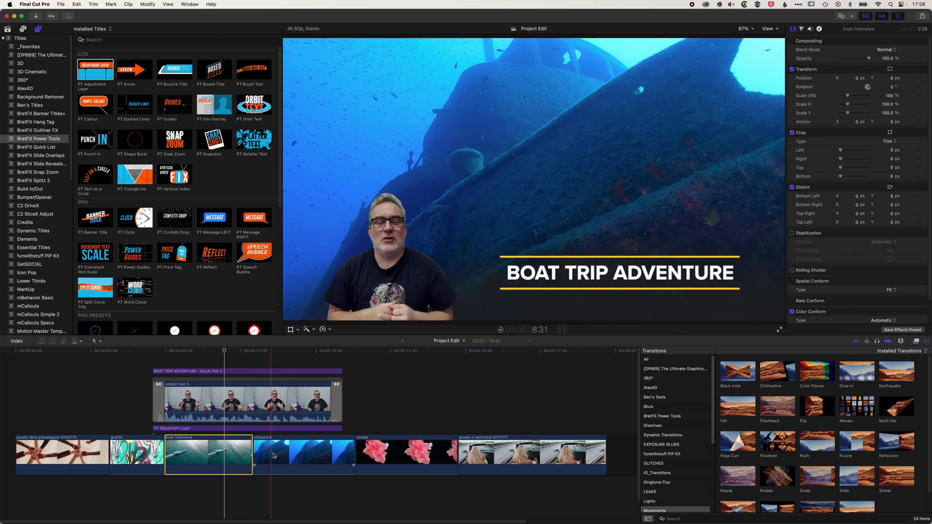
pyautogui.click(273, 455)
pyautogui.hscroll(5, 311, 454)
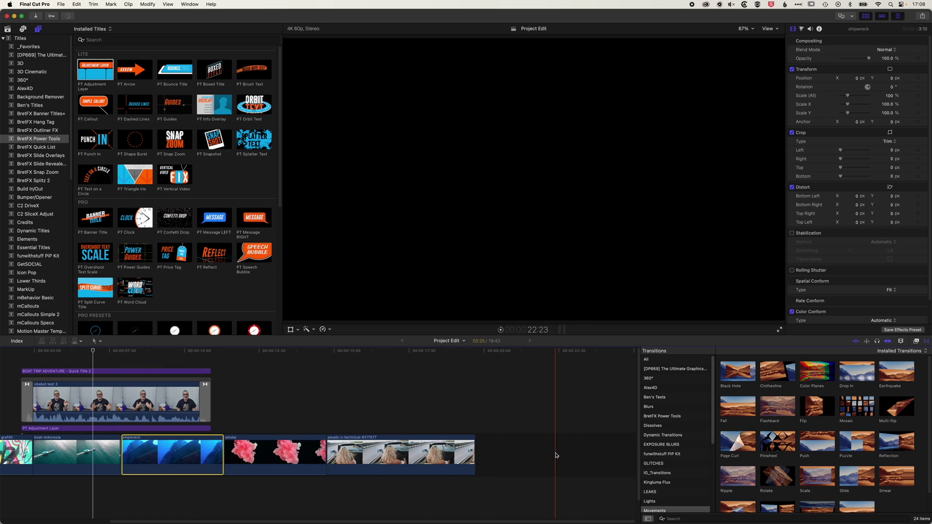
pyautogui.hscroll(-5, 540, 455)
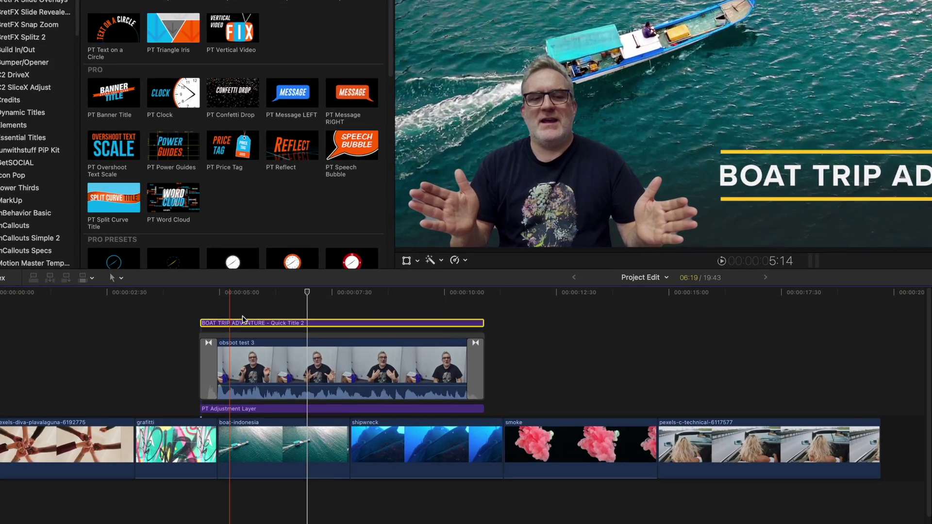
# Test moving the BOAT TRIP ADVENTURE title, PT Adjustment Layer, obsbot test 3, grafitti and boat-indonesia
pyautogui.moveTo(242, 322)
pyautogui.mouseDown()
pyautogui.moveTo(622, 328)
pyautogui.moveTo(378, 292)
pyautogui.moveTo(264, 293)
pyautogui.moveTo(213, 305)
pyautogui.moveTo(235, 323)
pyautogui.mouseUp()
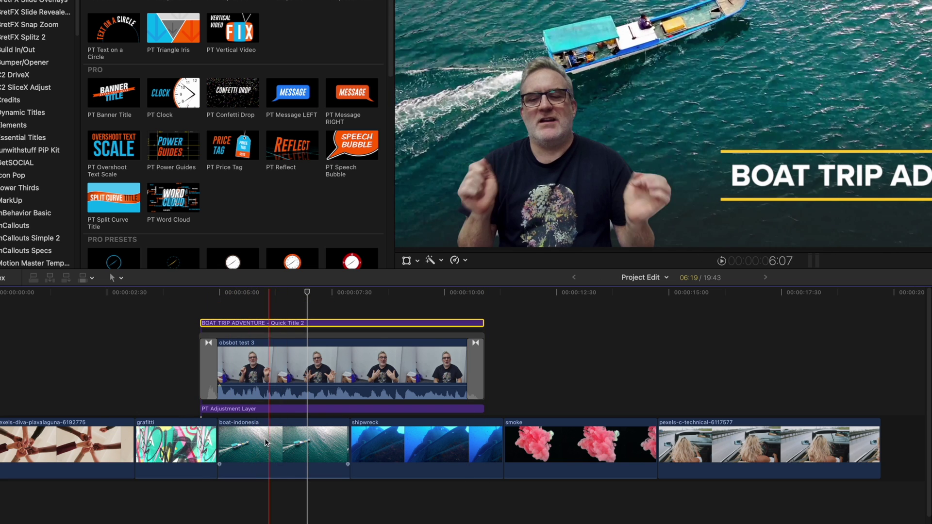
pyautogui.moveTo(237, 411)
pyautogui.mouseDown()
pyautogui.moveTo(213, 403)
pyautogui.moveTo(179, 369)
pyautogui.moveTo(236, 419)
pyautogui.moveTo(235, 410)
pyautogui.mouseUp()
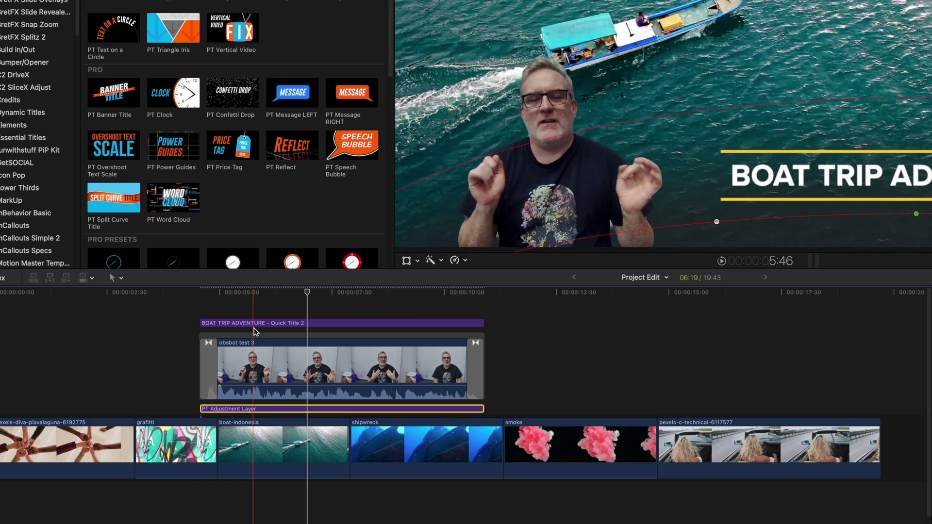
pyautogui.click(241, 336)
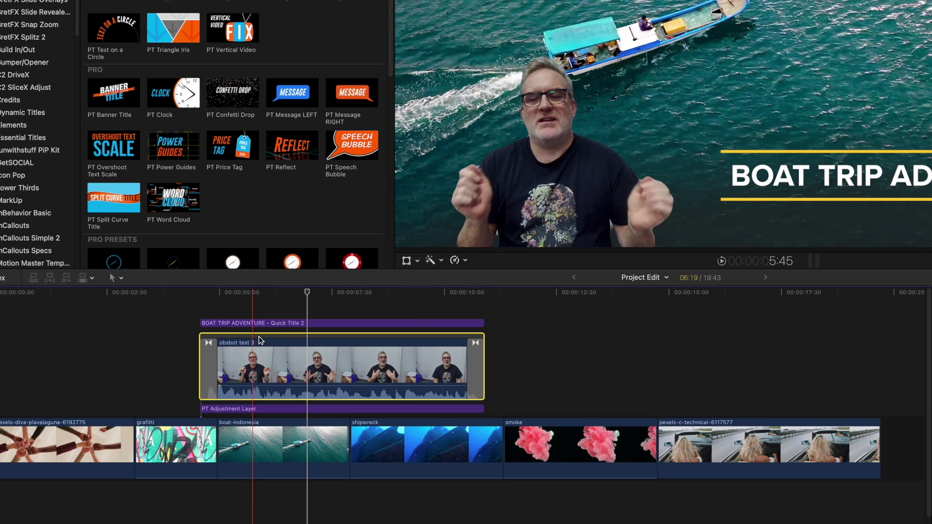
pyautogui.moveTo(241, 337)
pyautogui.mouseDown()
pyautogui.moveTo(196, 334)
pyautogui.moveTo(243, 335)
pyautogui.mouseUp()
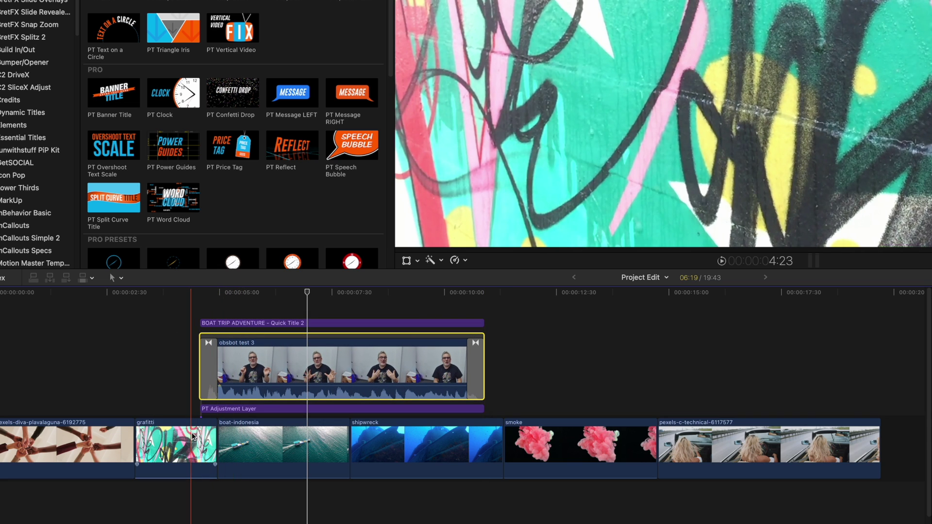
pyautogui.moveTo(191, 438)
pyautogui.mouseDown()
pyautogui.moveTo(169, 438)
pyautogui.moveTo(221, 438)
pyautogui.moveTo(191, 440)
pyautogui.mouseUp()
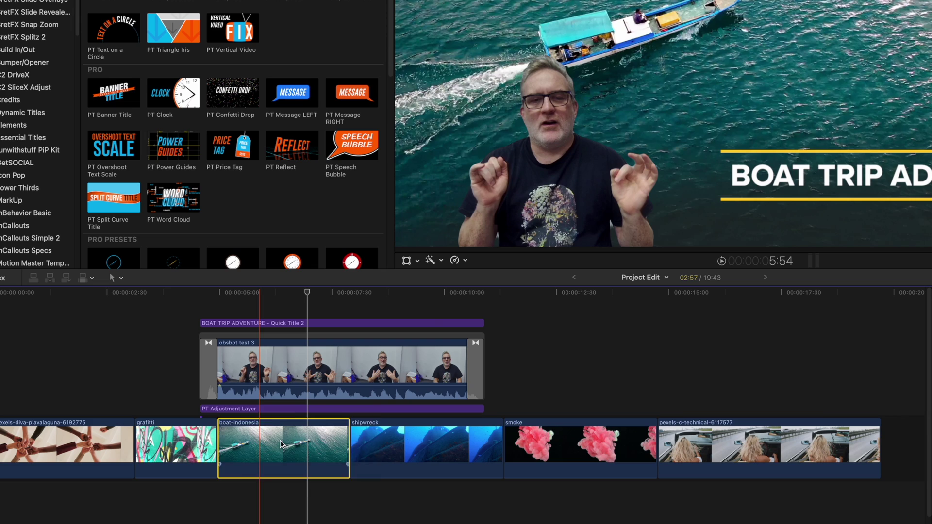
pyautogui.moveTo(282, 445); pyautogui.dragTo(258, 446)
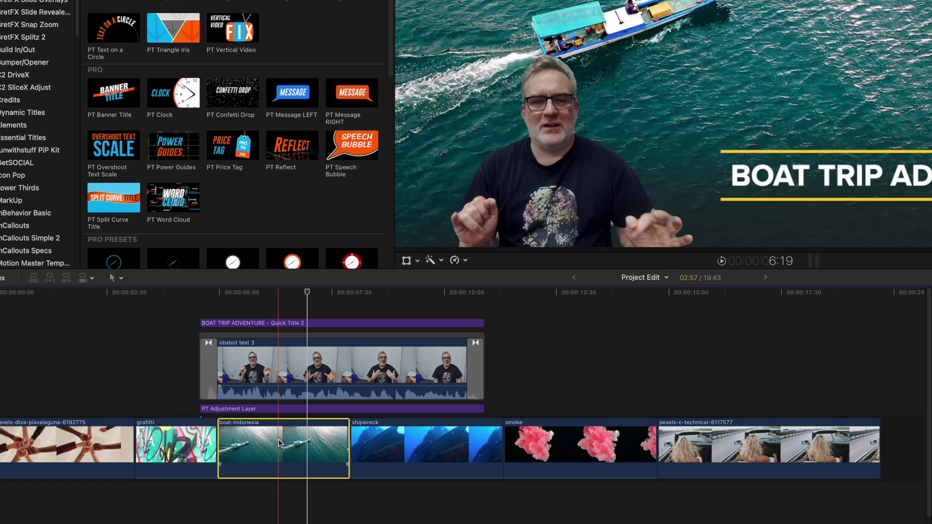
# Move obsbot test 3 later over the smoke shot and reconnect it above the storyline
pyautogui.click(248, 410)
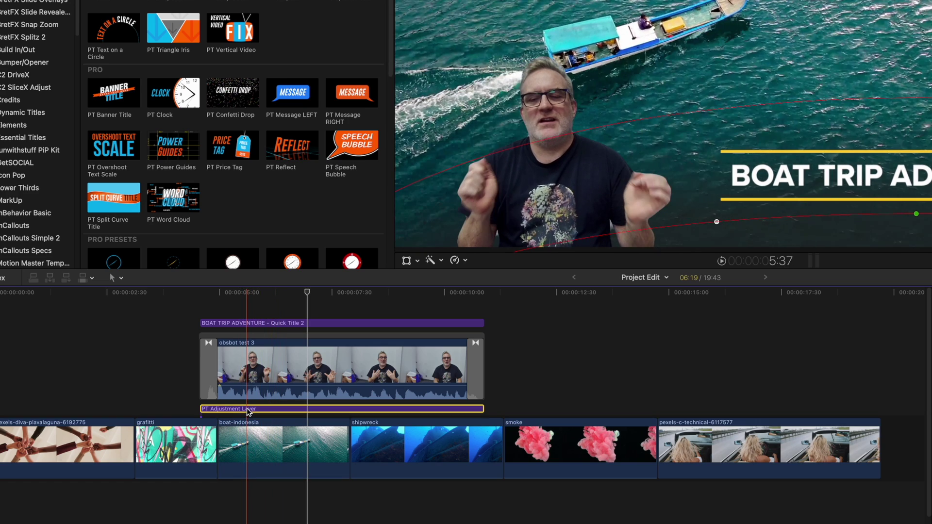
pyautogui.moveTo(247, 410); pyautogui.dragTo(248, 411)
pyautogui.moveTo(241, 336); pyautogui.dragTo(576, 338)
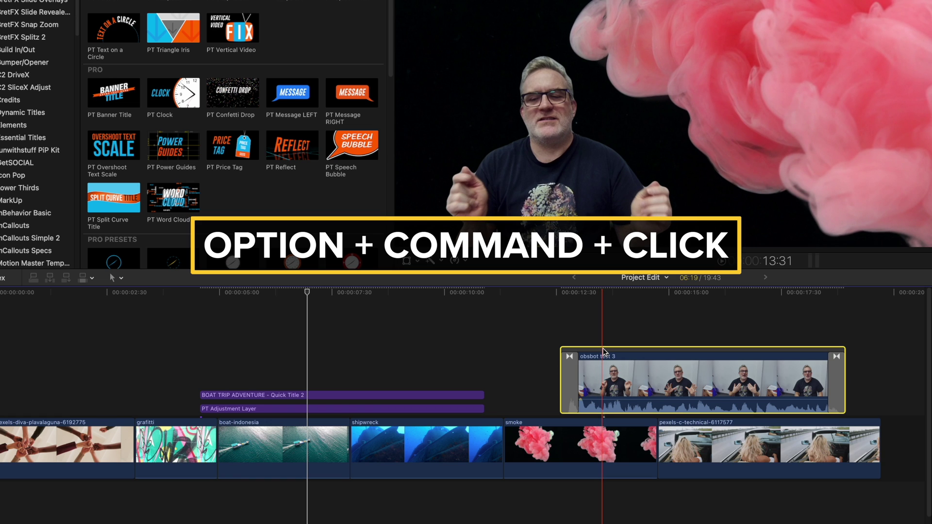
pyautogui.moveTo(602, 350); pyautogui.dragTo(228, 385)
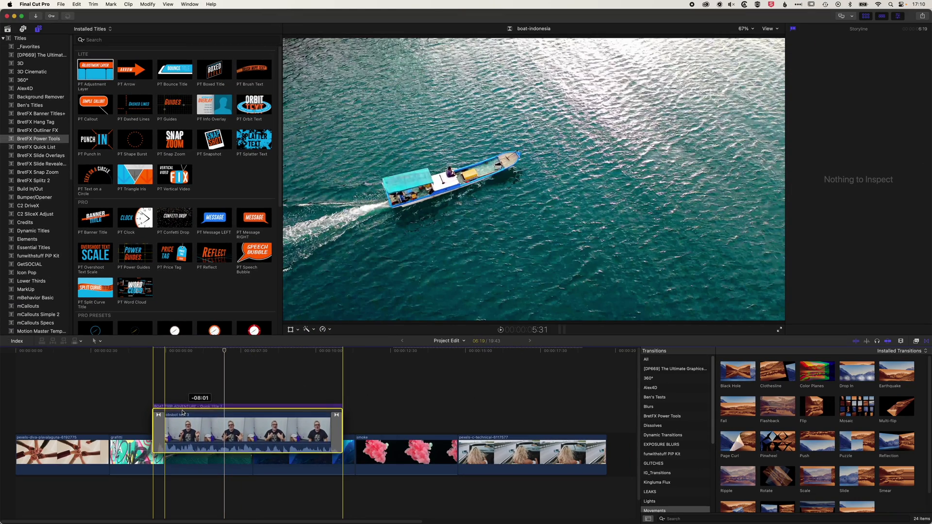
pyautogui.moveTo(182, 412); pyautogui.dragTo(181, 431)
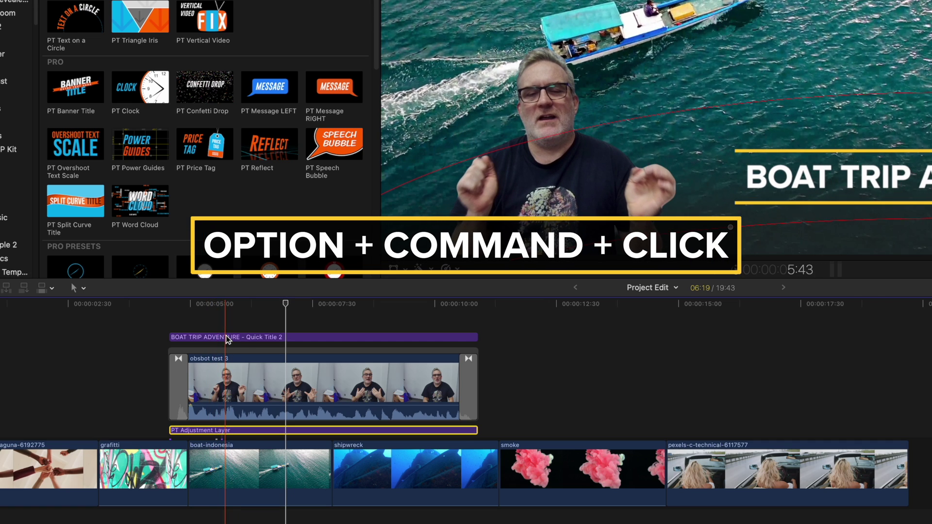
# Move obsbot test 3 up into the BOAT TRIP ADVENTURE title's lane
pyautogui.keyDown('alt'); pyautogui.keyDown('super'); pyautogui.click(228, 338); pyautogui.keyUp('super'); pyautogui.keyUp('alt')
pyautogui.keyDown('alt'); pyautogui.keyDown('super'); pyautogui.click(223, 430); pyautogui.keyUp('super'); pyautogui.keyUp('alt')
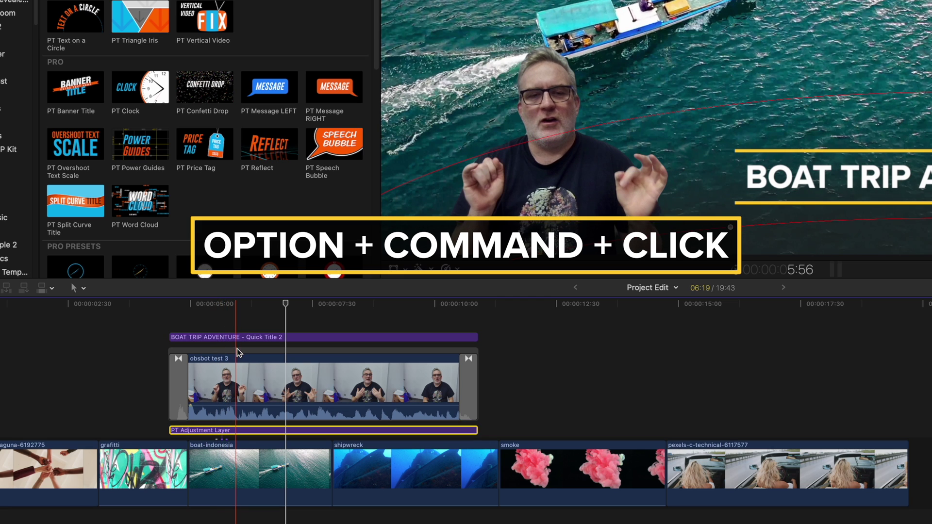
pyautogui.moveTo(229, 450)
pyautogui.mouseDown()
pyautogui.moveTo(230, 466)
pyautogui.moveTo(230, 450)
pyautogui.mouseUp()
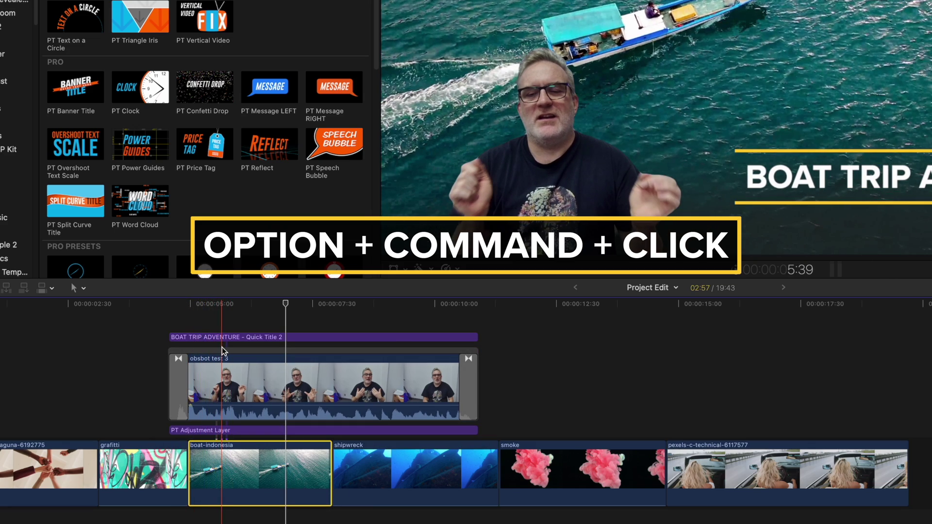
pyautogui.moveTo(222, 357); pyautogui.dragTo(219, 319)
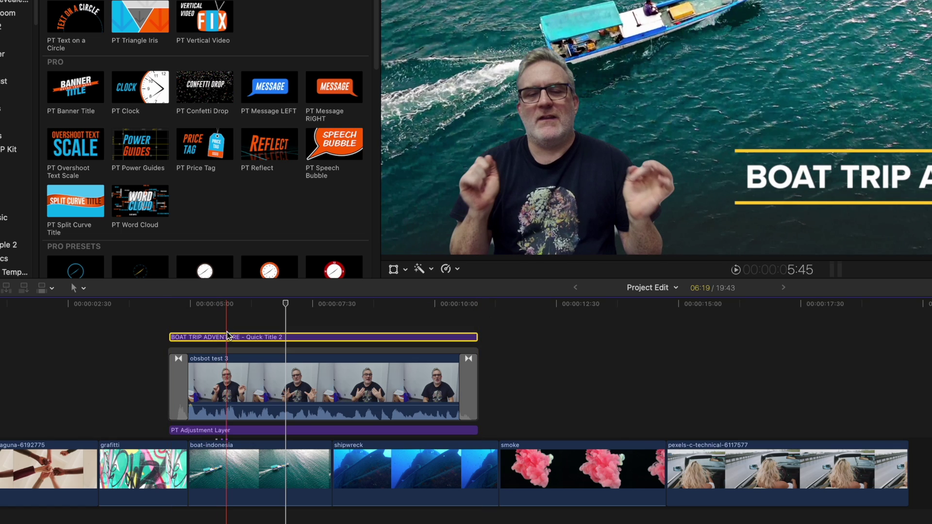
# Place PT Adjustment Layer beneath obsbot test 3, then move boat-indonesia after shipwreck
pyautogui.moveTo(222, 430); pyautogui.dragTo(226, 323)
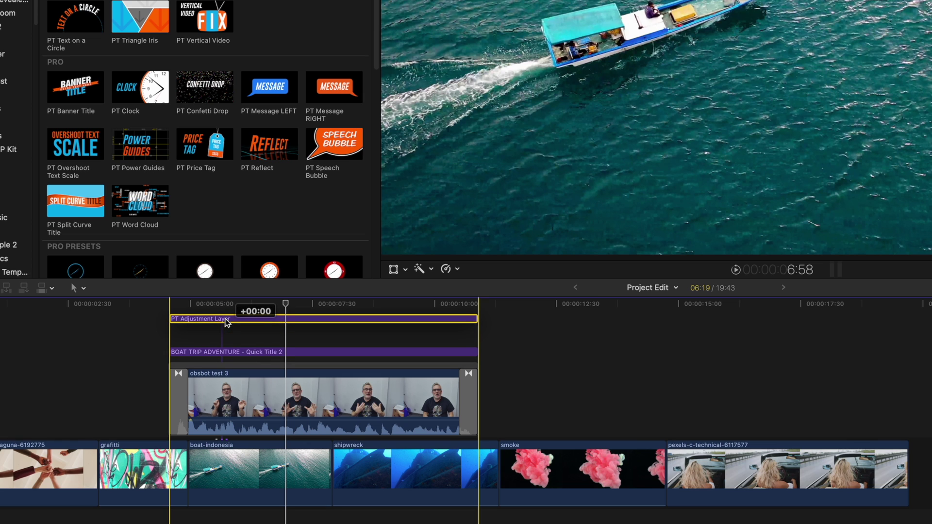
pyautogui.moveTo(226, 321); pyautogui.dragTo(219, 432)
pyautogui.click(224, 463)
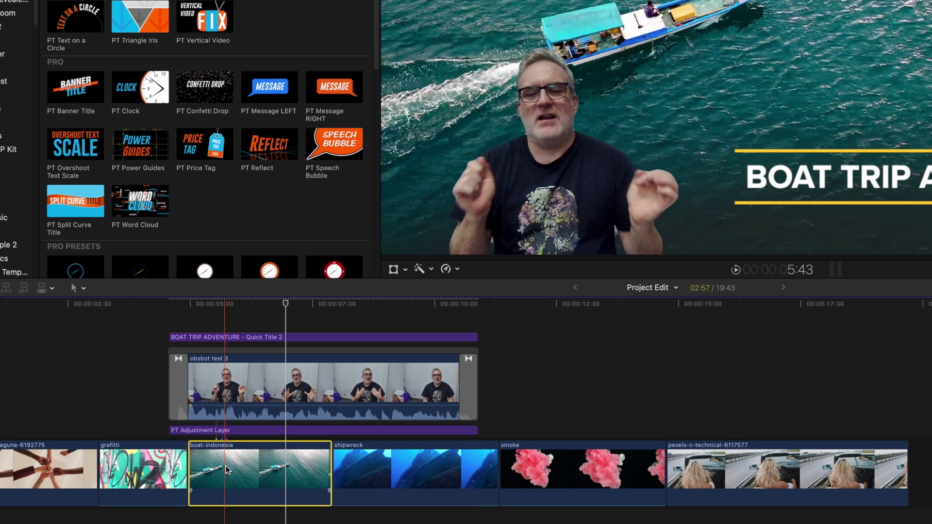
pyautogui.moveTo(223, 467); pyautogui.dragTo(434, 466)
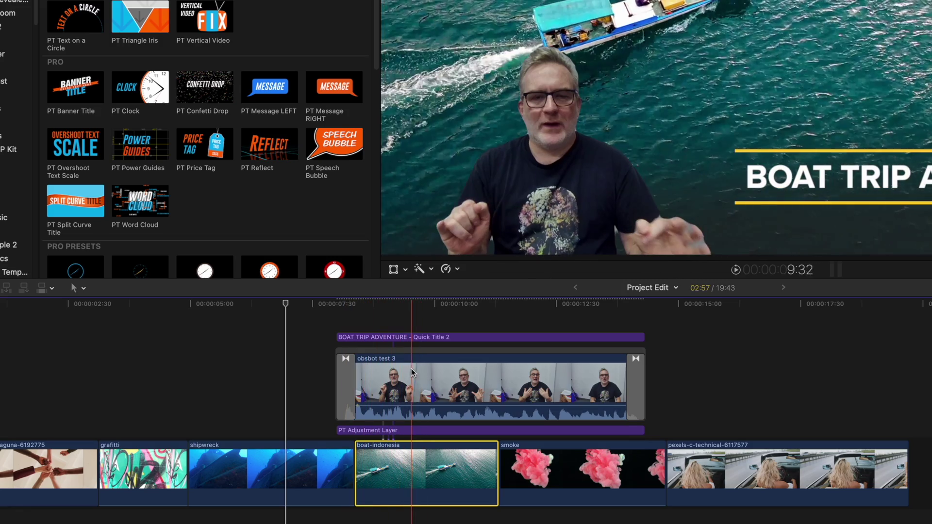
pyautogui.moveTo(441, 432)
pyautogui.mouseDown()
pyautogui.moveTo(360, 426)
pyautogui.moveTo(301, 383)
pyautogui.moveTo(347, 446)
pyautogui.moveTo(385, 442)
pyautogui.moveTo(298, 407)
pyautogui.moveTo(335, 426)
pyautogui.moveTo(445, 432)
pyautogui.mouseUp()
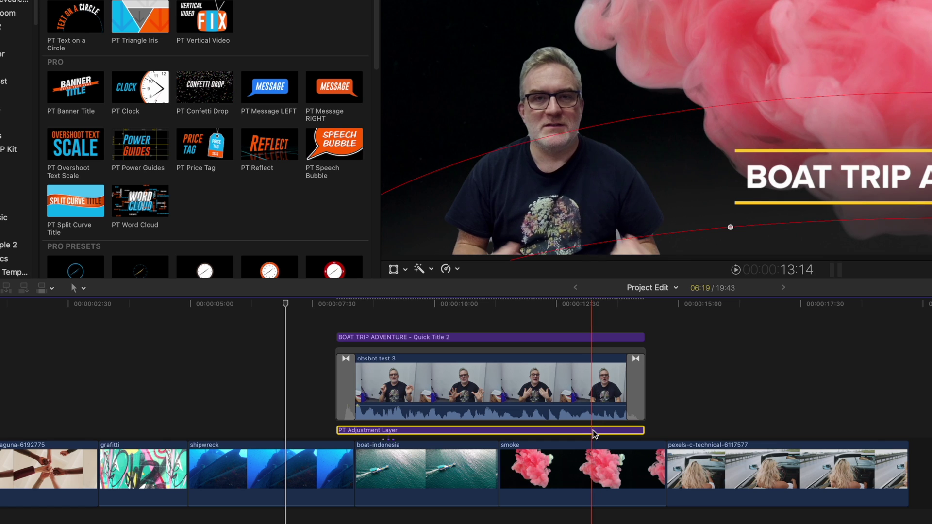
pyautogui.click(596, 337)
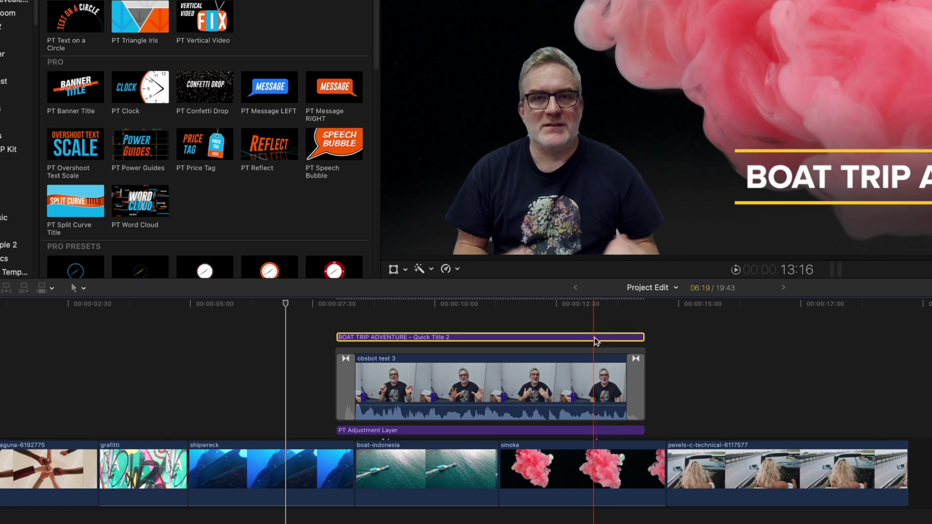
pyautogui.moveTo(594, 337); pyautogui.dragTo(593, 317)
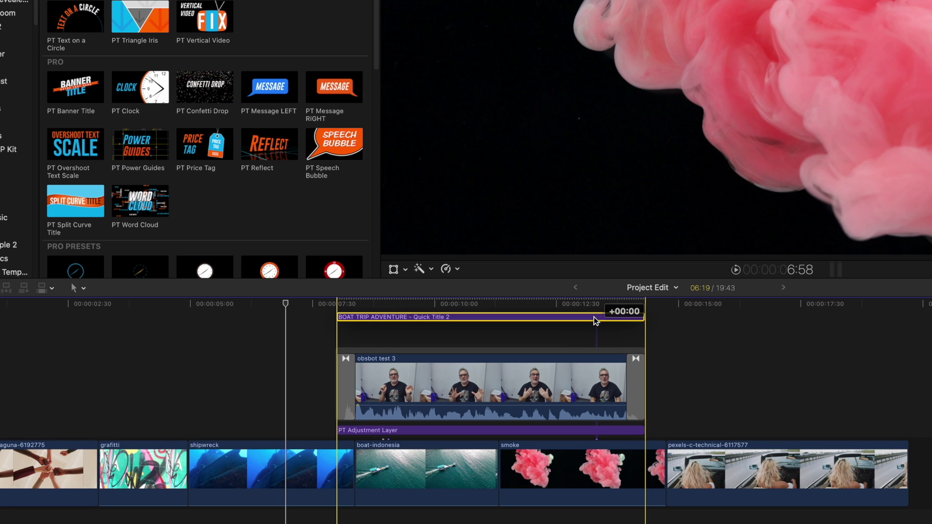
pyautogui.moveTo(593, 316); pyautogui.dragTo(592, 337)
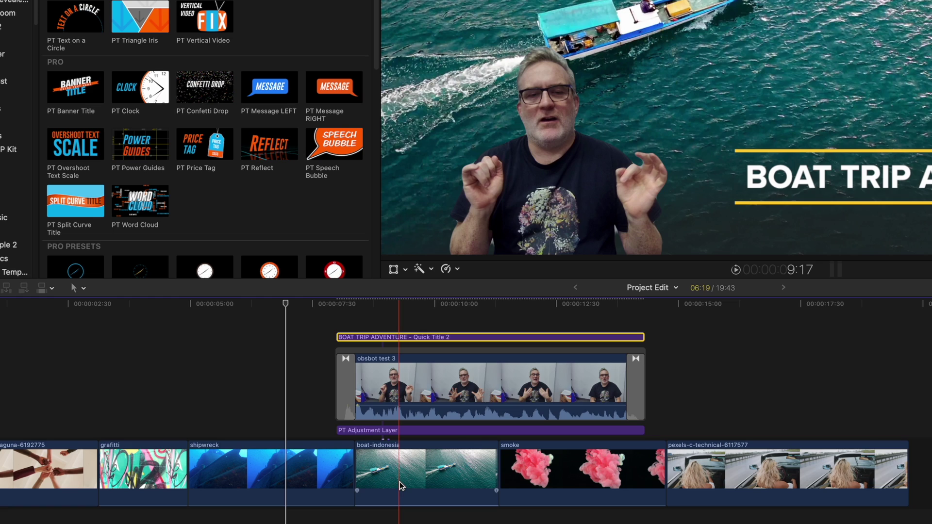
pyautogui.moveTo(399, 481)
pyautogui.mouseDown()
pyautogui.moveTo(414, 479)
pyautogui.moveTo(401, 484)
pyautogui.mouseUp()
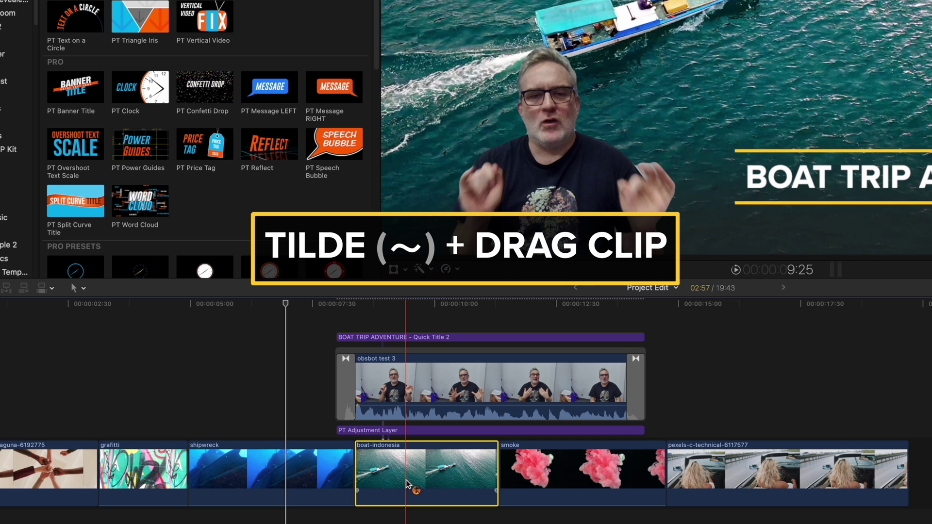
# Move boat-indonesia around the storyline on its own, then return it beside shipwreck
pyautogui.moveTo(403, 476); pyautogui.dragTo(649, 481)
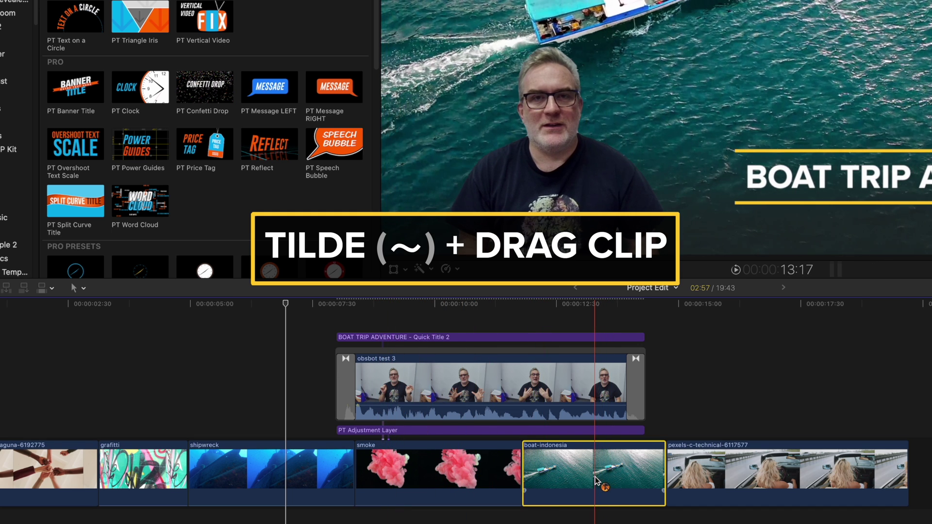
pyautogui.moveTo(603, 478); pyautogui.dragTo(464, 476)
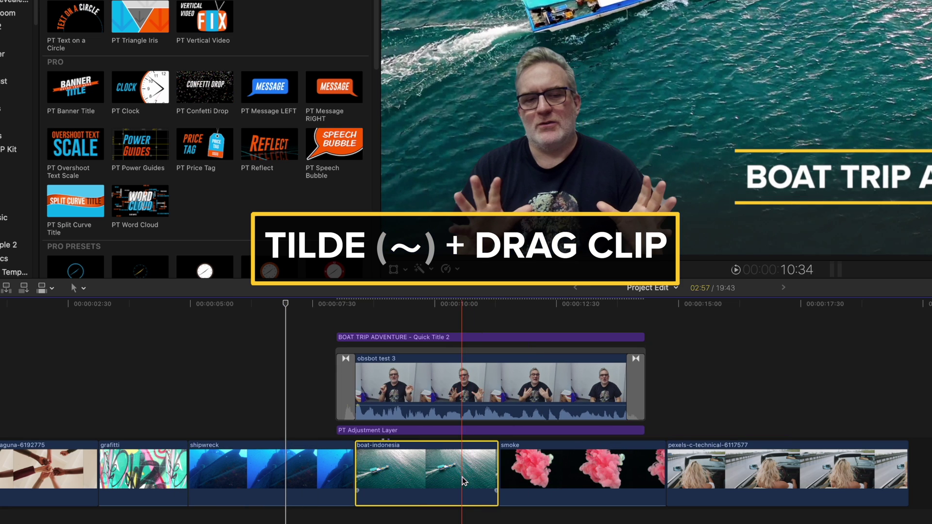
pyautogui.moveTo(406, 472); pyautogui.dragTo(238, 473)
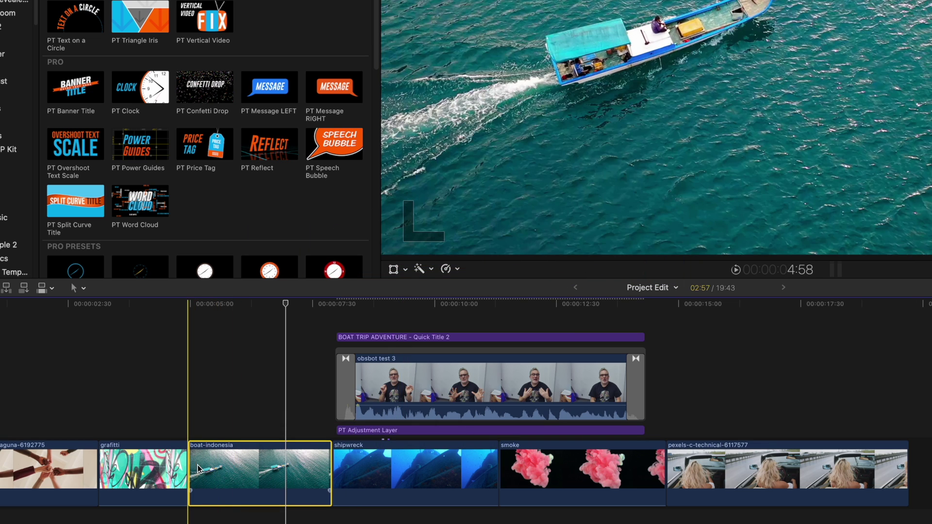
pyautogui.moveTo(203, 468); pyautogui.dragTo(247, 474)
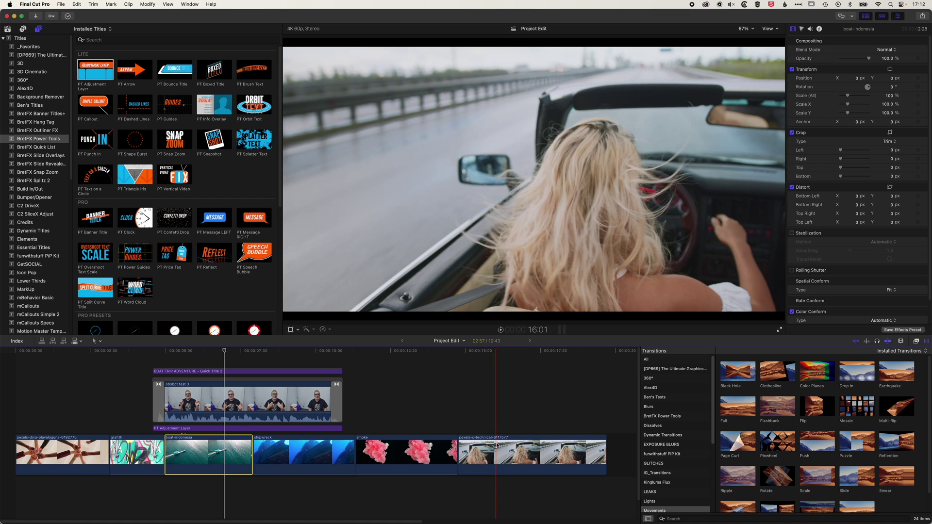
# Add PT Splatter Text above the car clip and trim its end to the playhead with Option+]
pyautogui.click(477, 415)
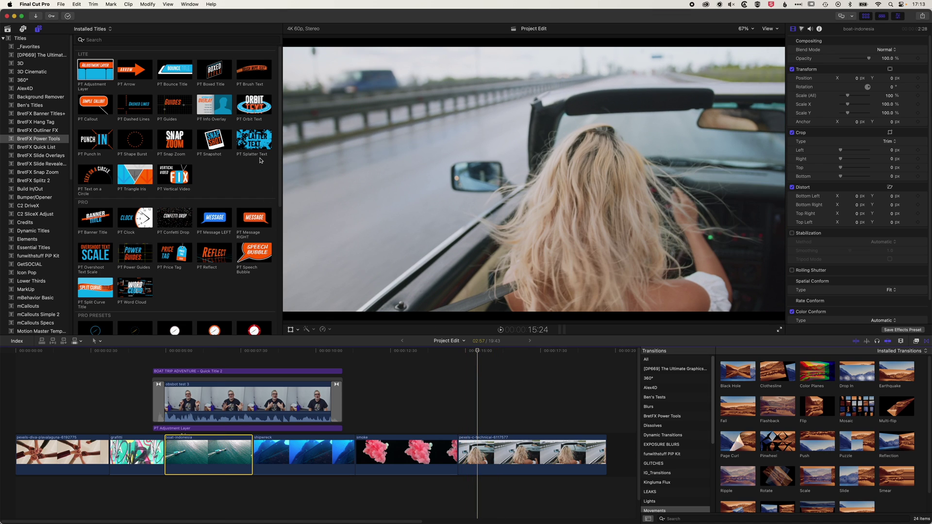
pyautogui.click(255, 145)
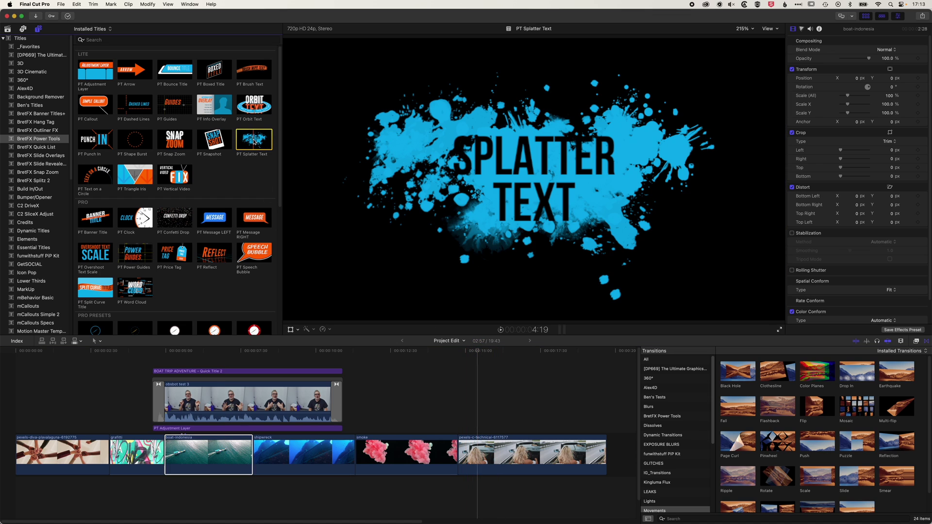
pyautogui.moveTo(255, 143); pyautogui.dragTo(461, 422)
pyautogui.moveTo(583, 386); pyautogui.dragTo(583, 386)
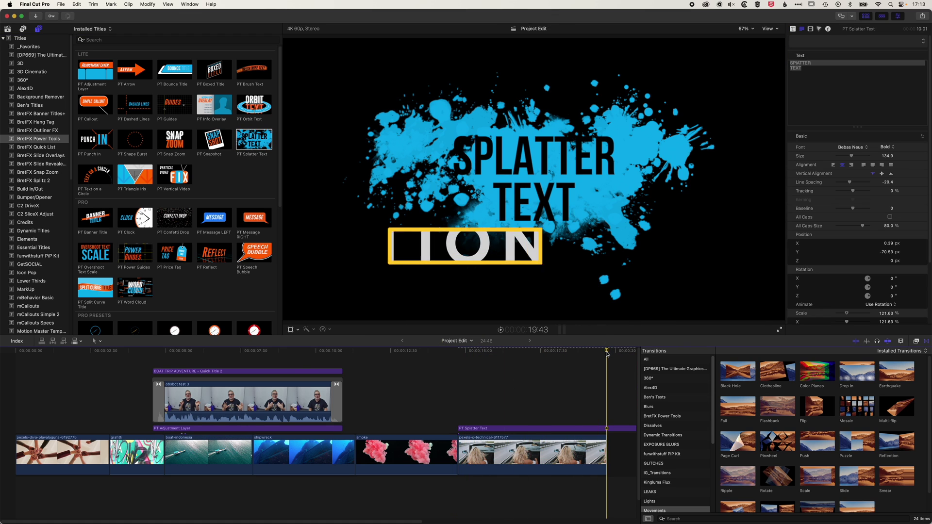
pyautogui.hotkey('alt', ']')
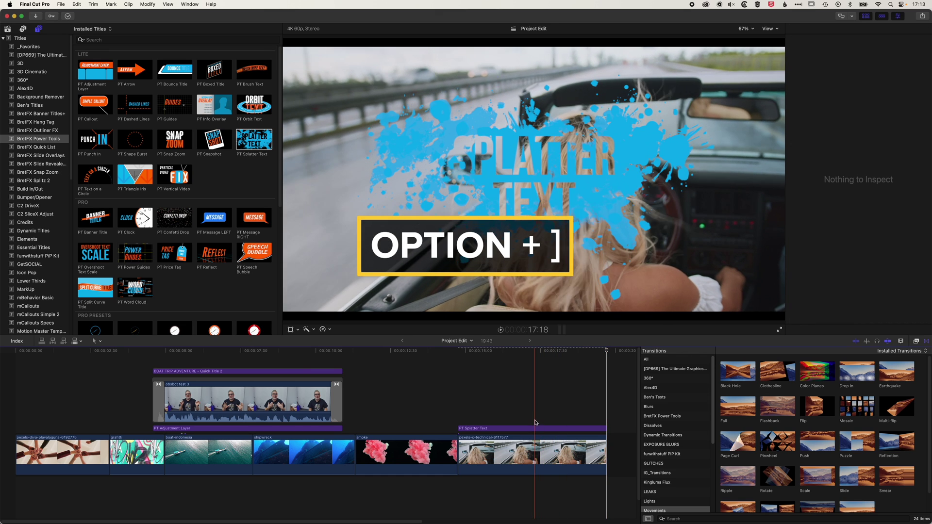
pyautogui.click(496, 379)
# Retype the splatter title's text as ROAD and increase its Size
pyautogui.press('space')
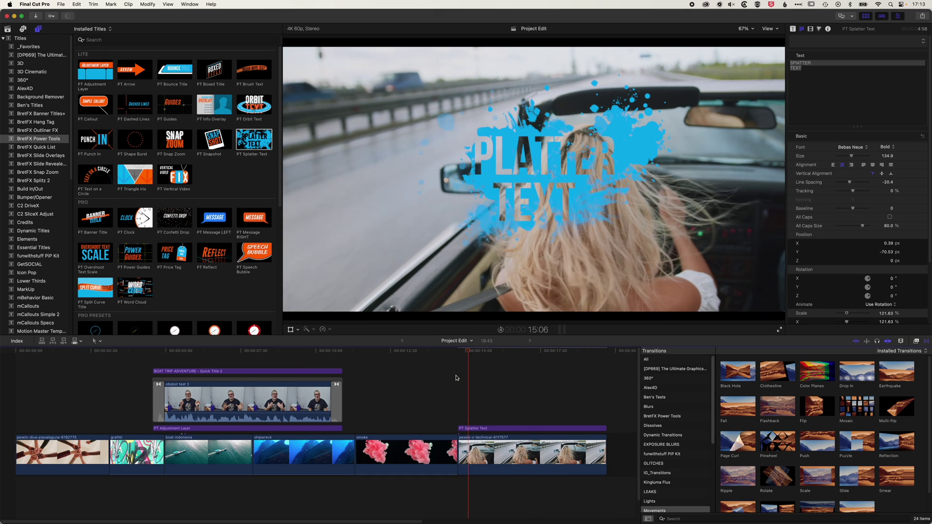
pyautogui.click(505, 430)
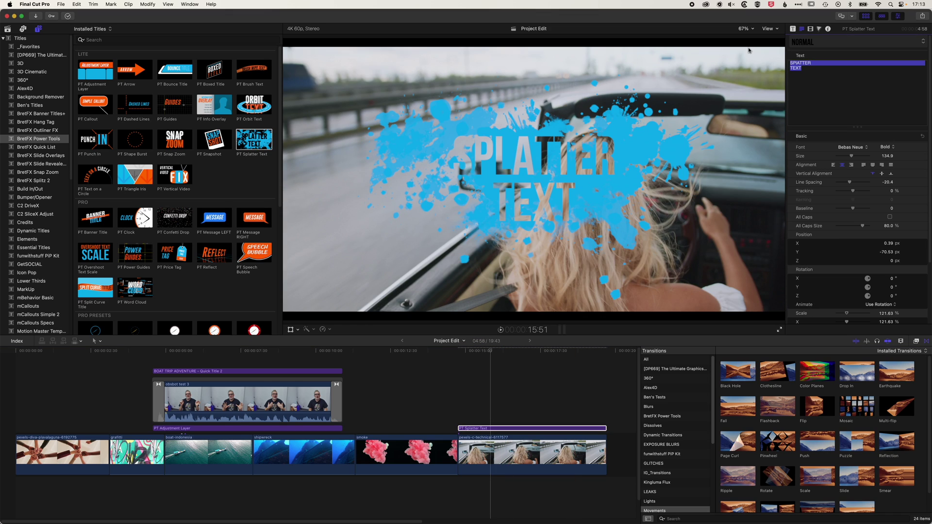
pyautogui.write('ROAD')
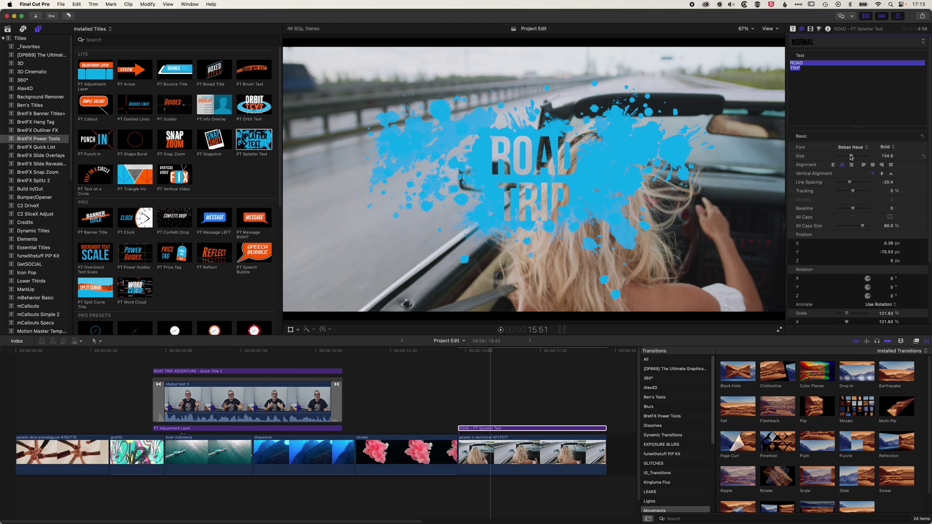
pyautogui.moveTo(854, 158); pyautogui.dragTo(853, 159)
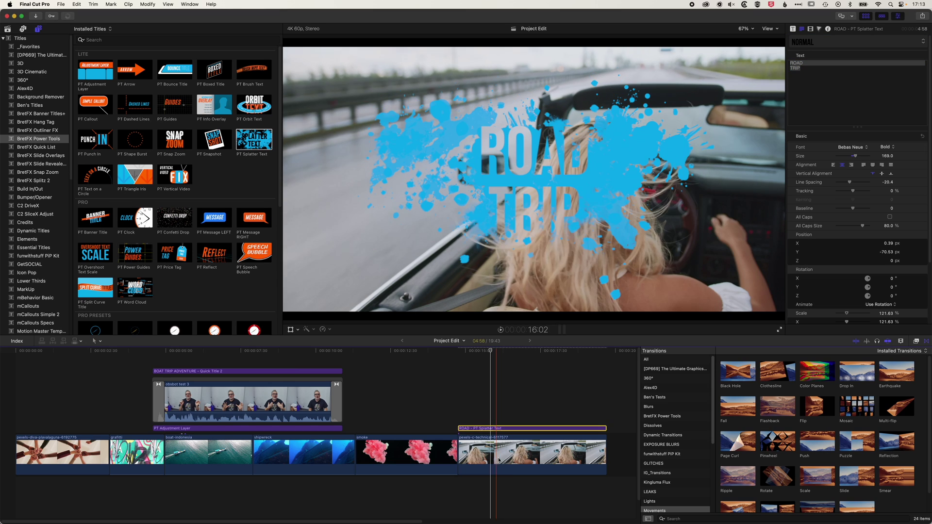
# Dim the car clip beneath the title to 6.73% opacity and play back the result
pyautogui.click(527, 428)
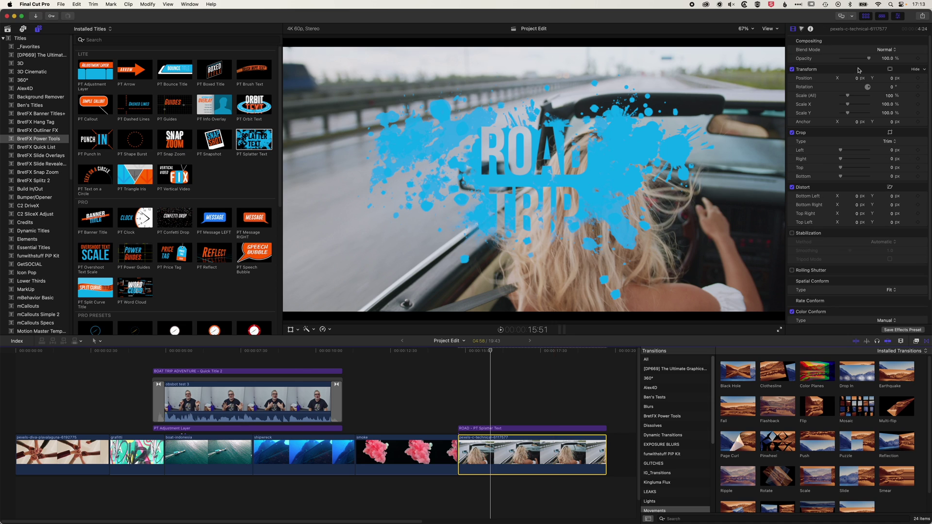
pyautogui.moveTo(869, 60); pyautogui.dragTo(842, 60)
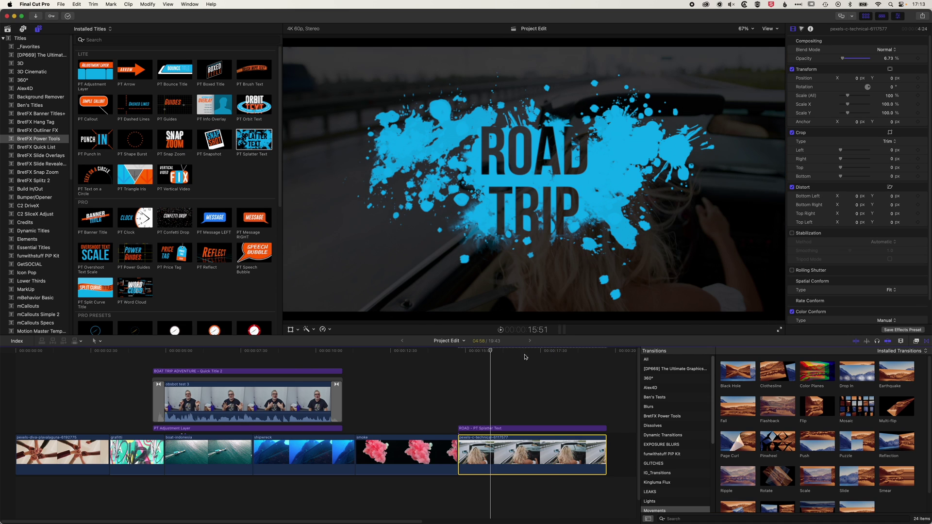
pyautogui.click(457, 409)
pyautogui.press('space')
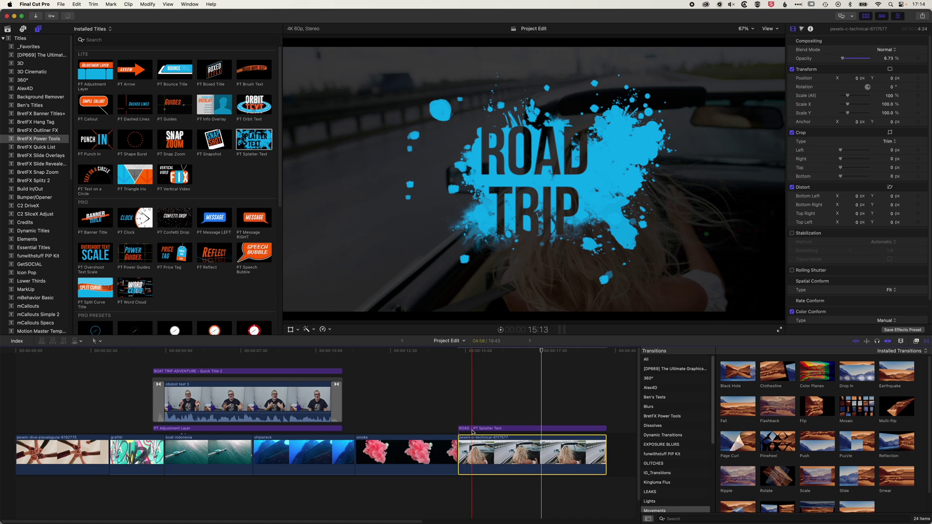
# Move the pexels-c-technical car clip between shipwreck and smoke, with its ROAD title following
pyautogui.moveTo(476, 429); pyautogui.dragTo(479, 406)
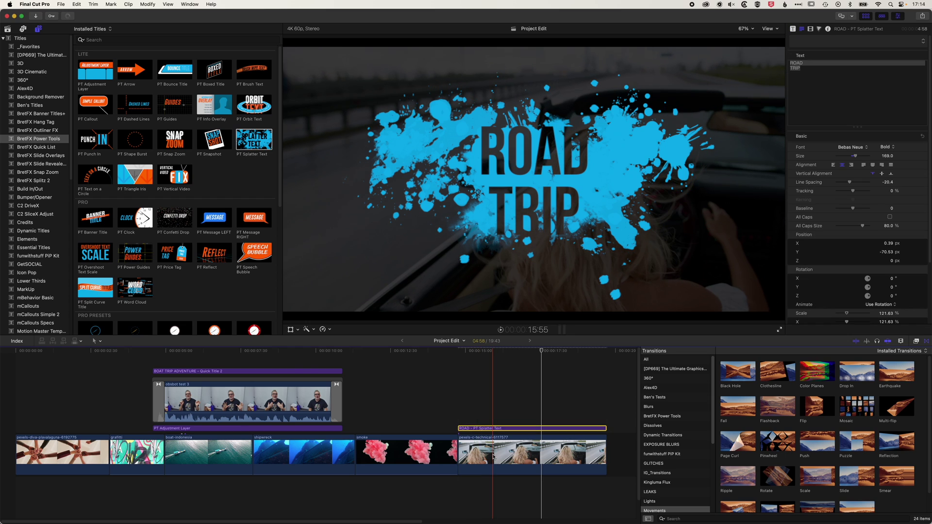
pyautogui.moveTo(493, 458); pyautogui.dragTo(390, 458)
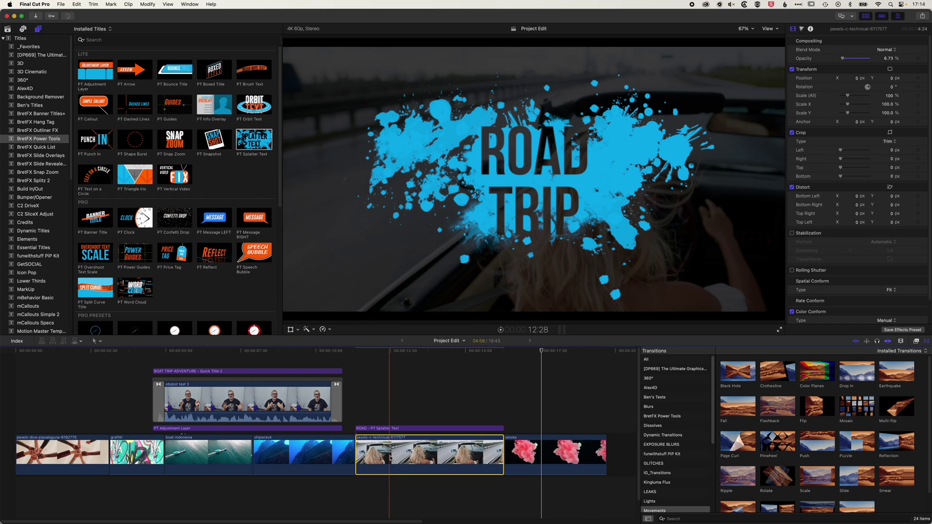
# Shift the ROAD title 11 frames earlier, then test moving the car clip and title lane
pyautogui.click(391, 429)
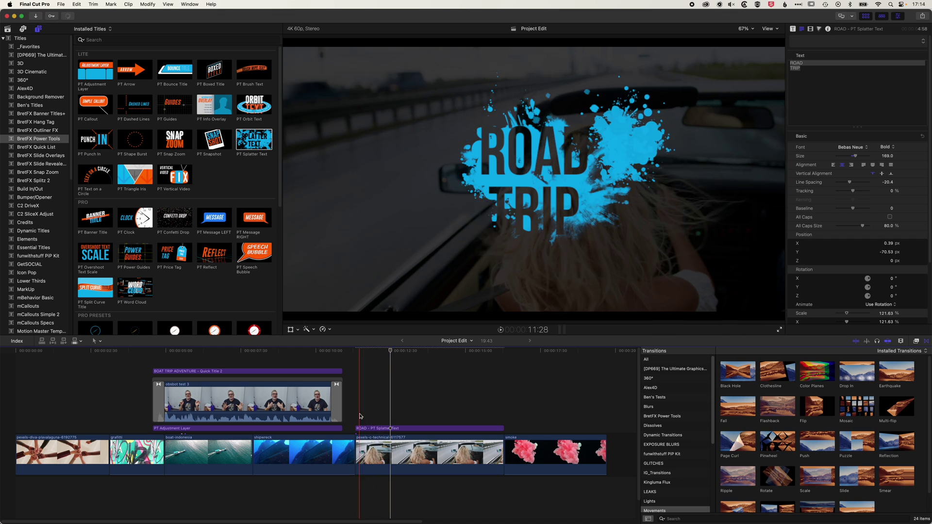
pyautogui.moveTo(368, 426); pyautogui.dragTo(369, 428)
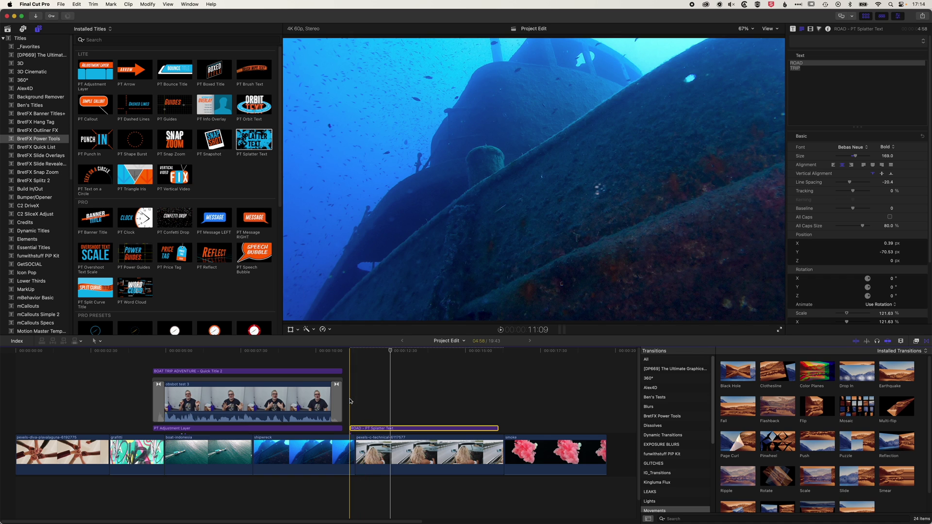
pyautogui.press('space')
pyautogui.press('space')
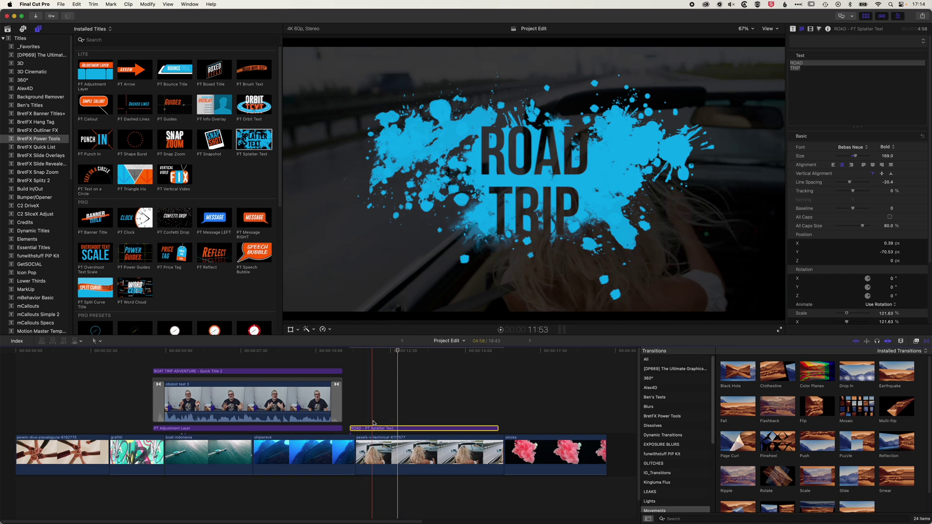
pyautogui.moveTo(390, 453); pyautogui.dragTo(534, 453)
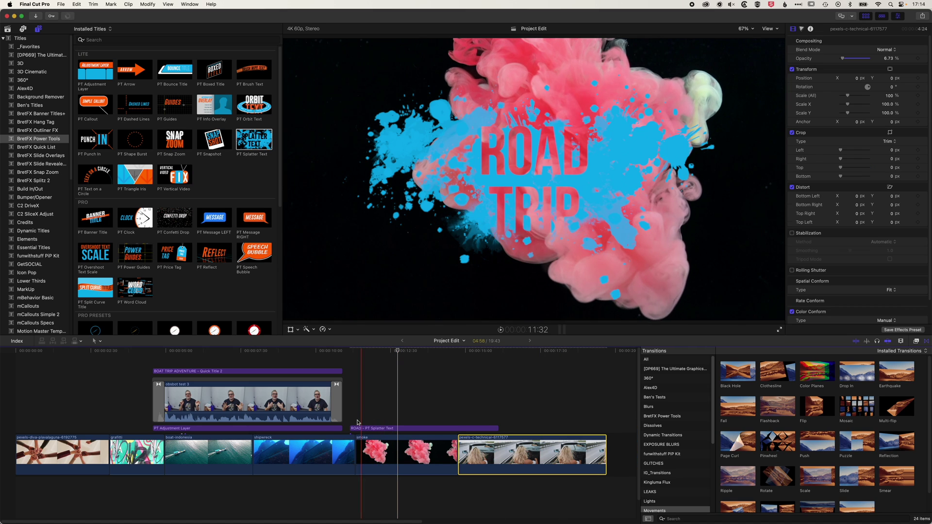
pyautogui.moveTo(375, 429)
pyautogui.mouseDown()
pyautogui.moveTo(375, 403)
pyautogui.moveTo(384, 403)
pyautogui.moveTo(375, 403)
pyautogui.moveTo(376, 430)
pyautogui.mouseUp()
pyautogui.press('super+z')
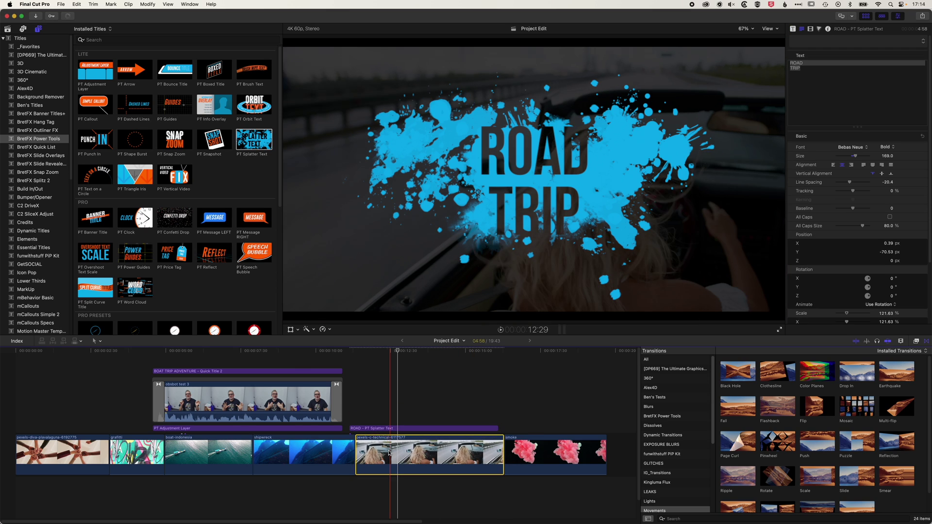
pyautogui.click(375, 430)
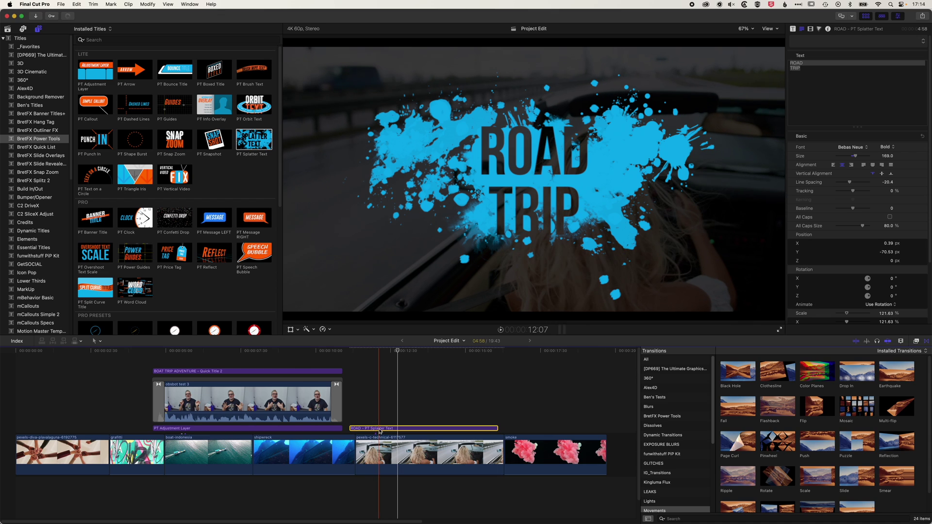
pyautogui.moveTo(380, 430)
pyautogui.mouseDown()
pyautogui.moveTo(379, 404)
pyautogui.moveTo(382, 427)
pyautogui.mouseUp()
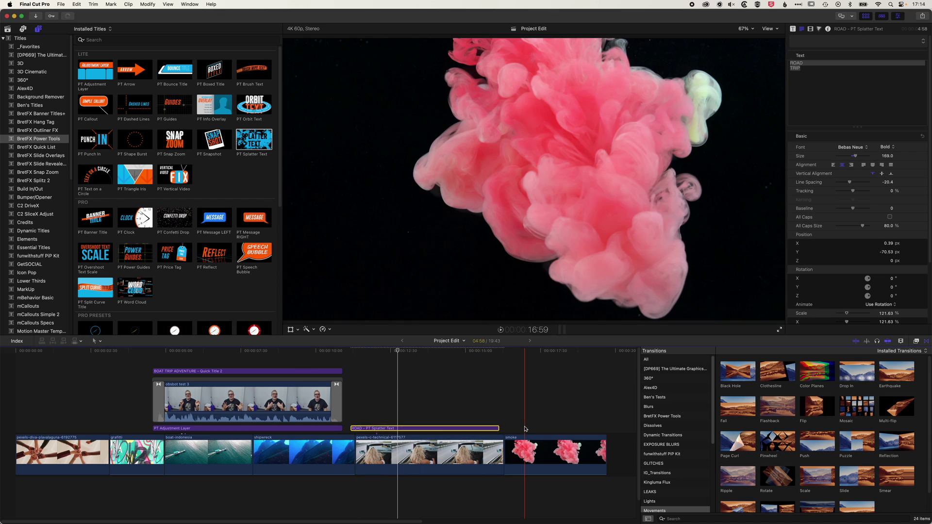
# Extend the ROAD TRIP title's end 10 frames past the car clip and play it back
pyautogui.moveTo(499, 428); pyautogui.dragTo(502, 428)
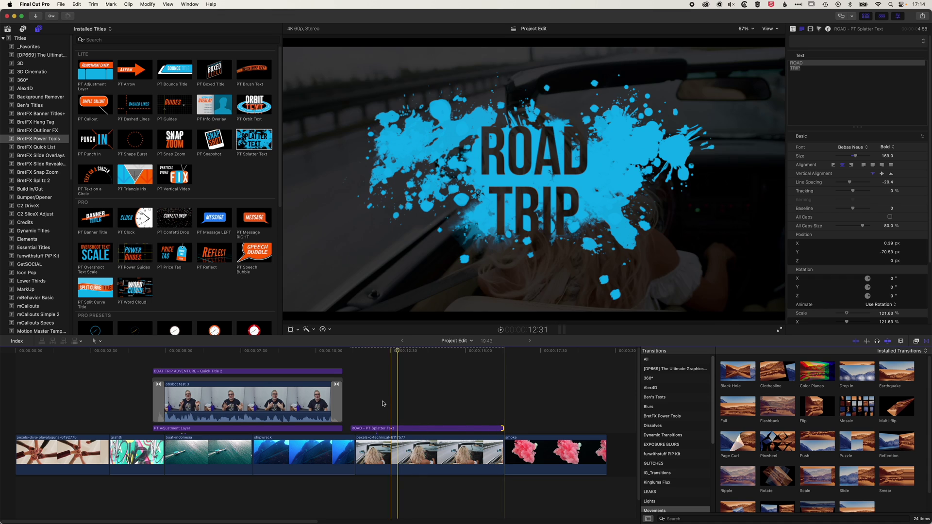
pyautogui.click(348, 396)
pyautogui.press('space')
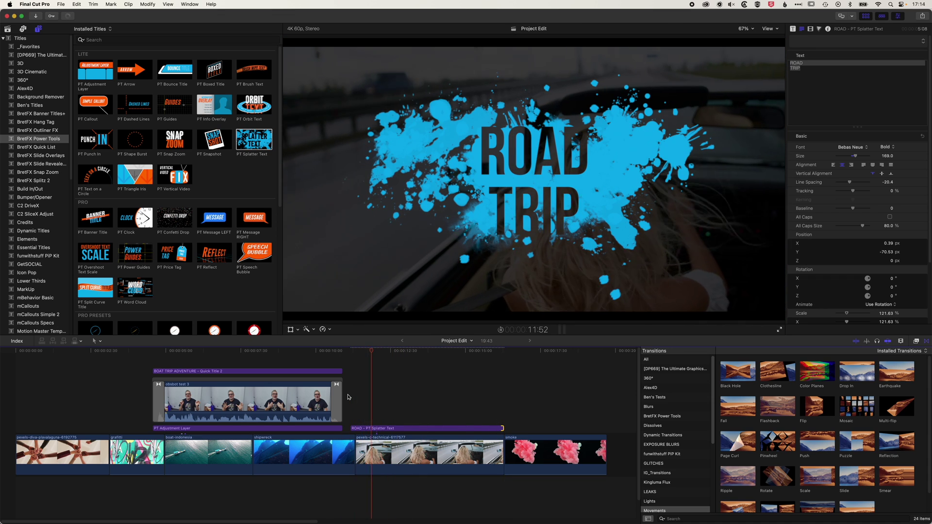
pyautogui.press('space')
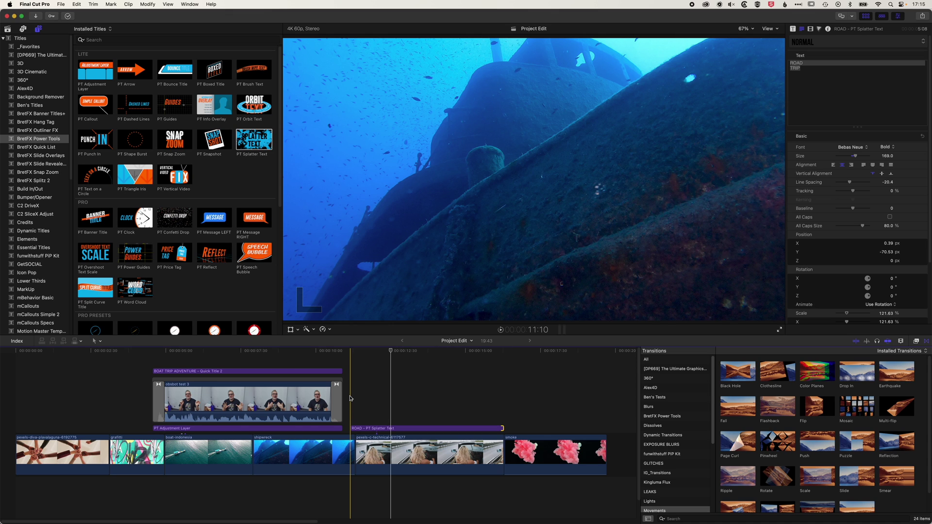
pyautogui.press('space')
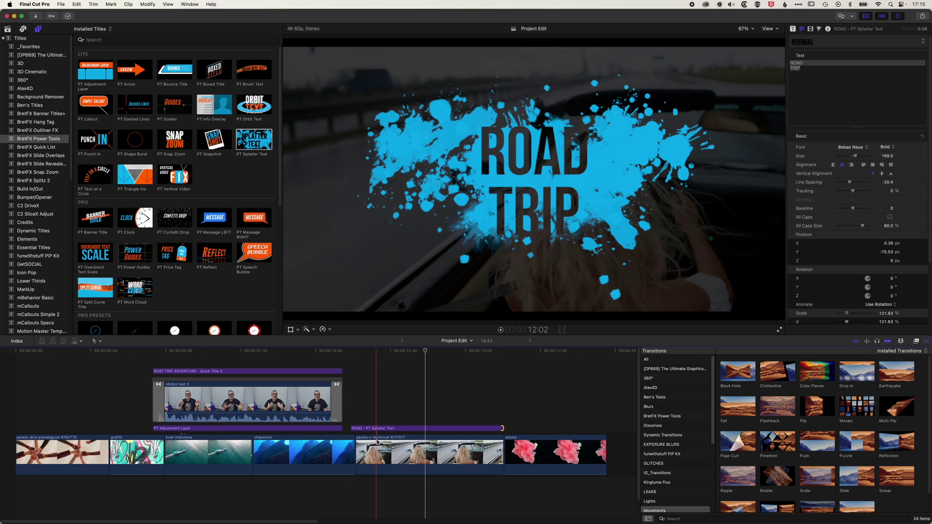
pyautogui.press('space')
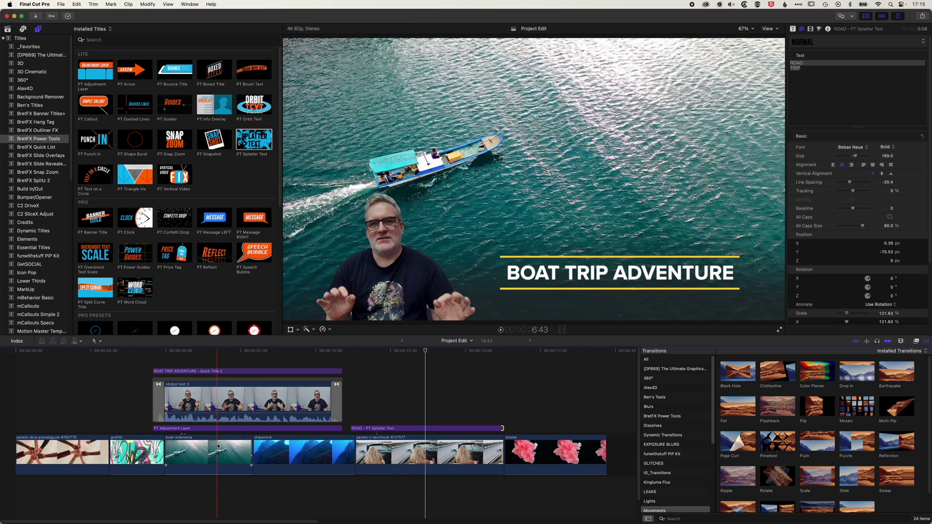
# Move boat-indonesia ahead of grafitti and the car clip to the end of the storyline
pyautogui.moveTo(216, 447); pyautogui.dragTo(161, 450)
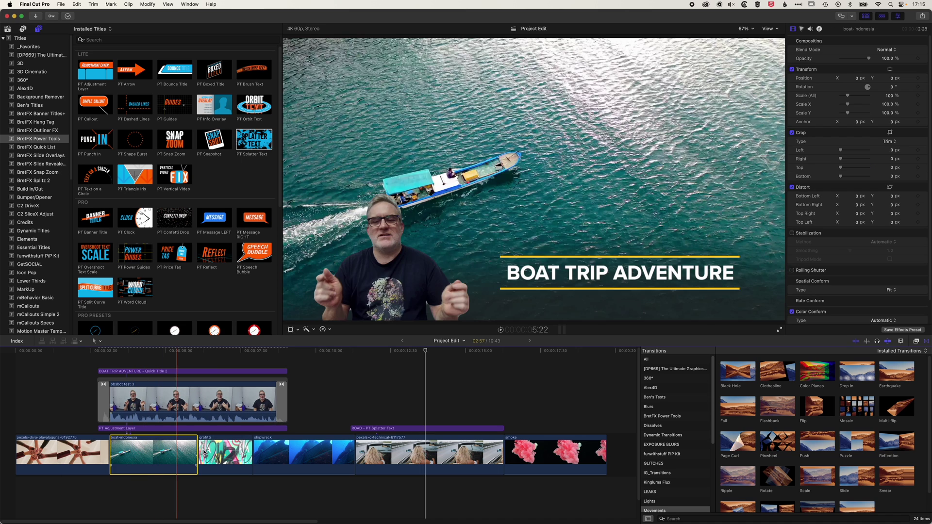
pyautogui.moveTo(398, 456); pyautogui.dragTo(483, 414)
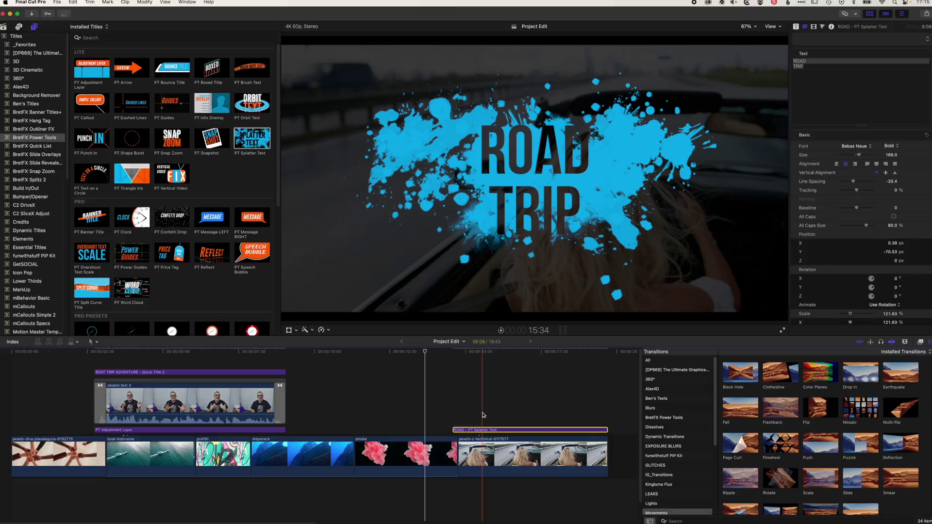